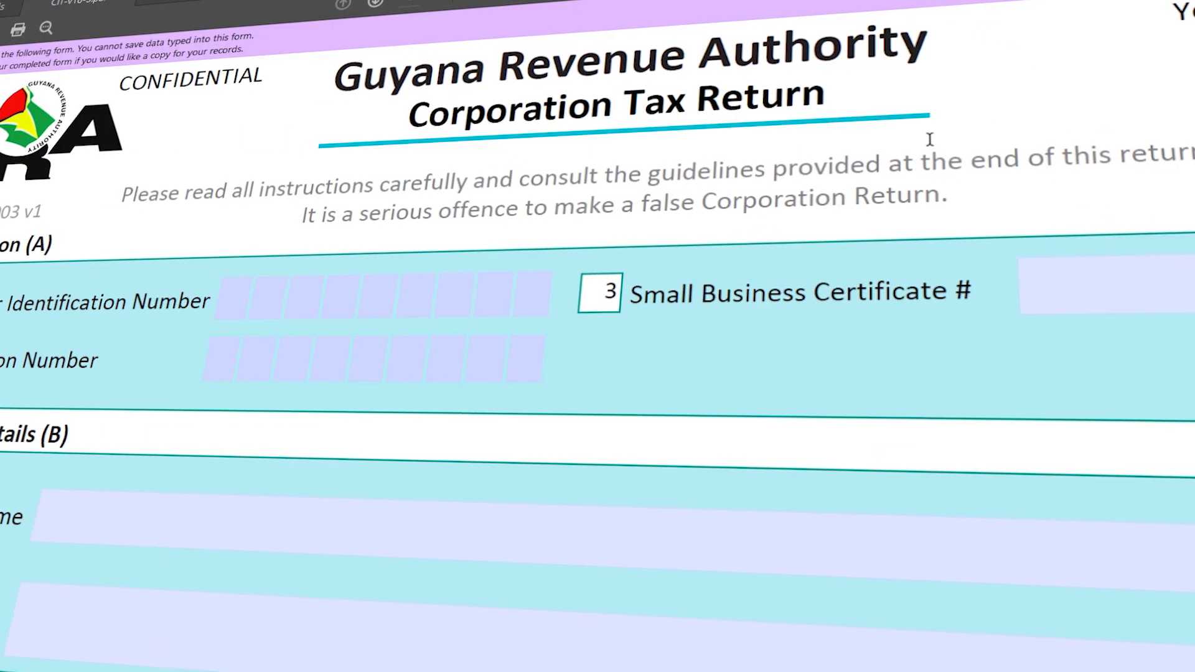
Enter the taxpayer identification number on line 1 of the Identification section
{"action": "left_click", "coordinate": [398, 267]}
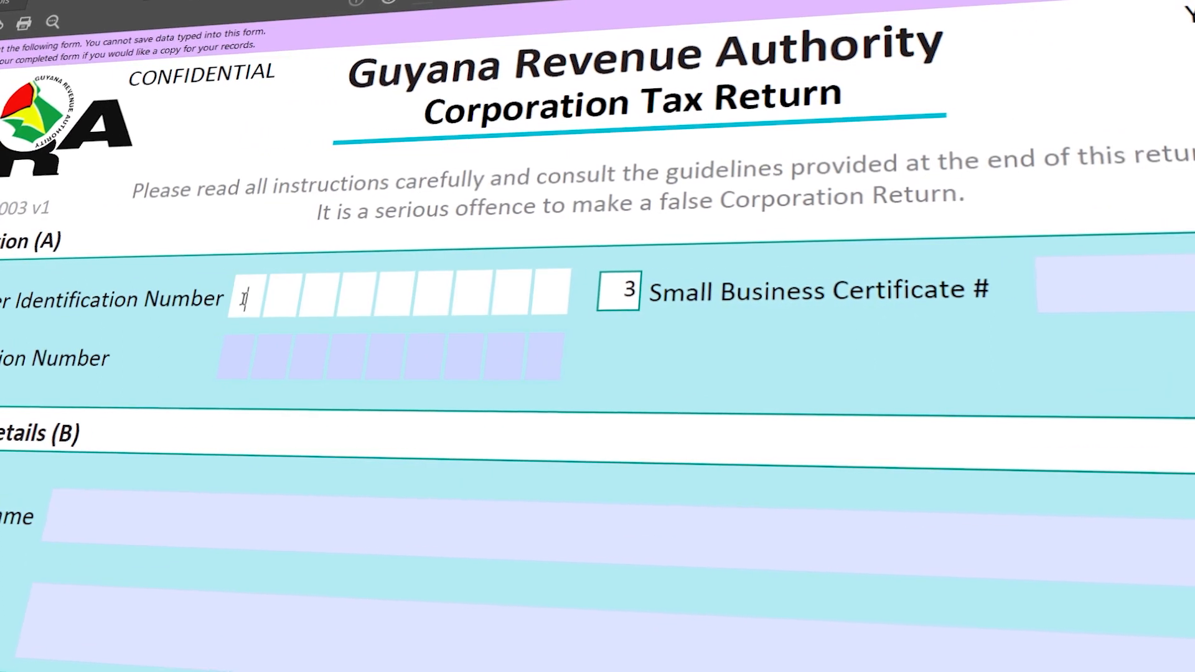
{"action": "type", "text": "01234567"}
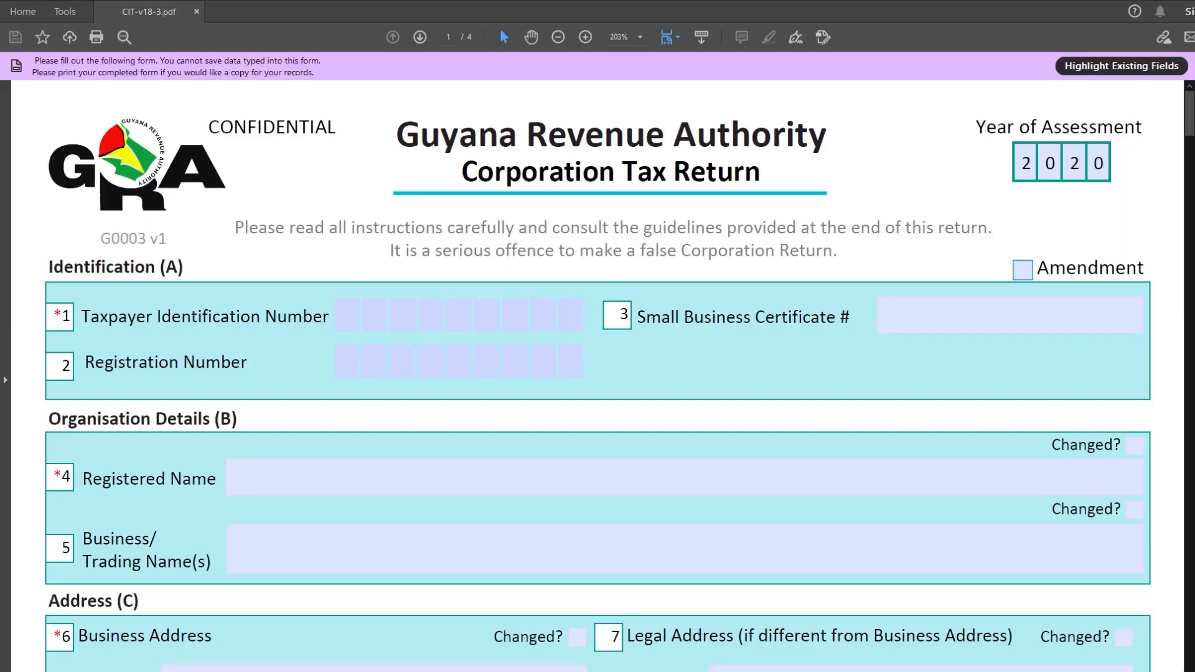
{"action": "left_click", "coordinate": [342, 318]}
{"action": "type", "text": "012345678"}
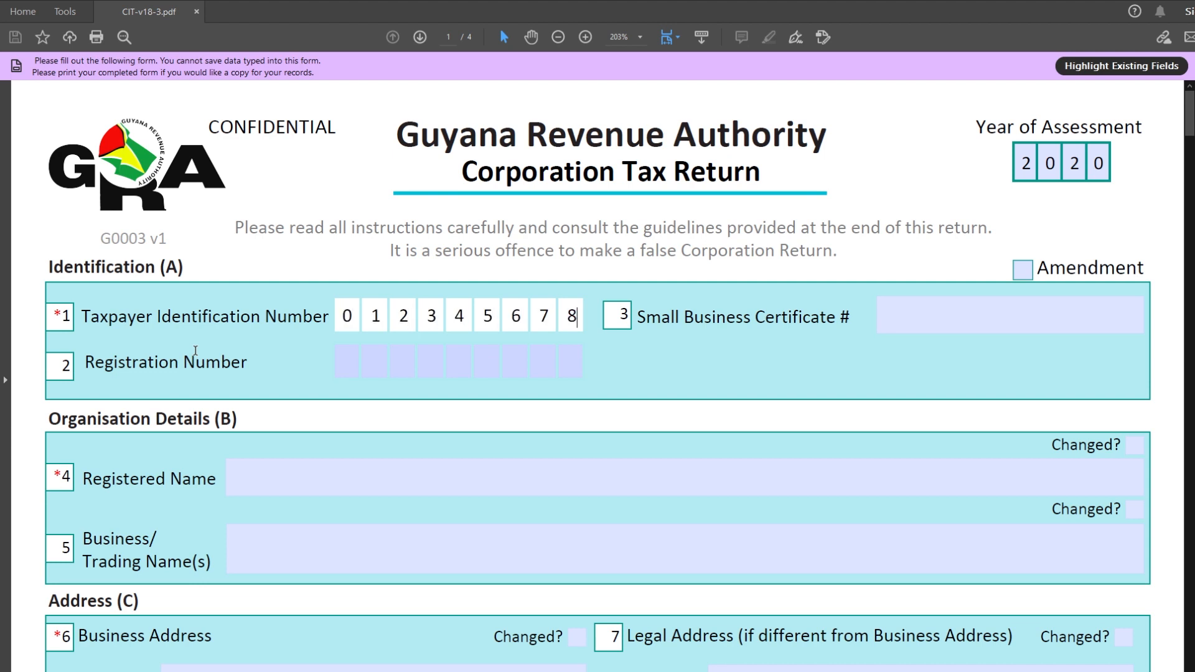
{"action": "left_click", "coordinate": [273, 334]}
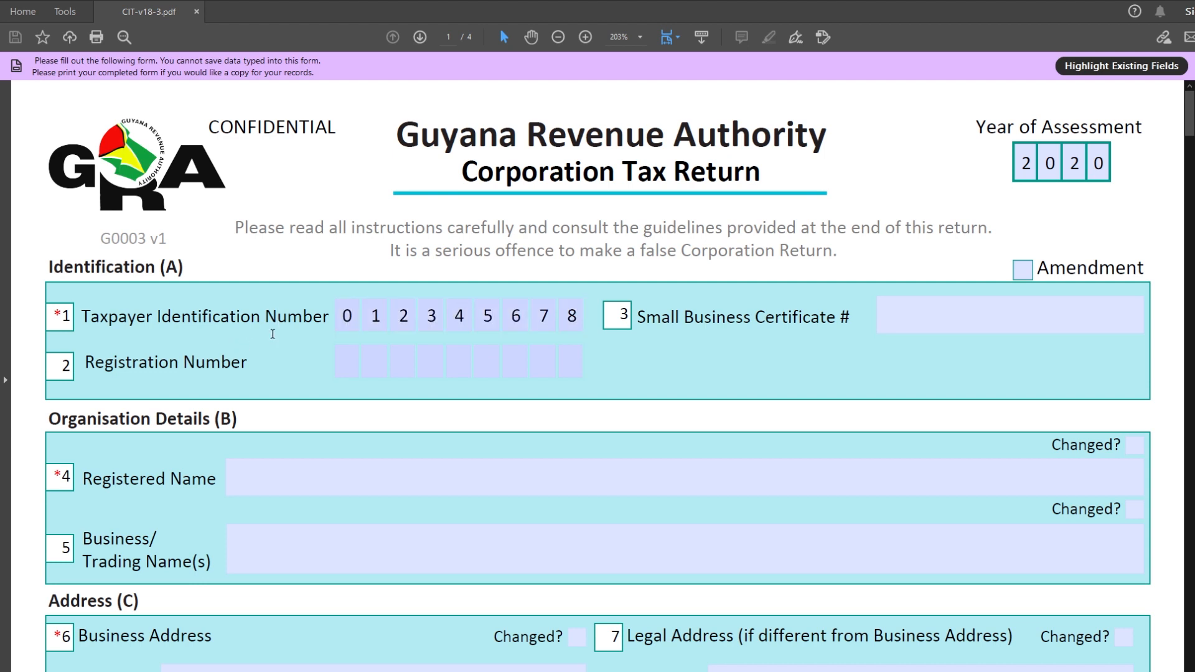
{"action": "scroll", "coordinate": [273, 340], "scroll_direction": "down", "scroll_amount": 1}
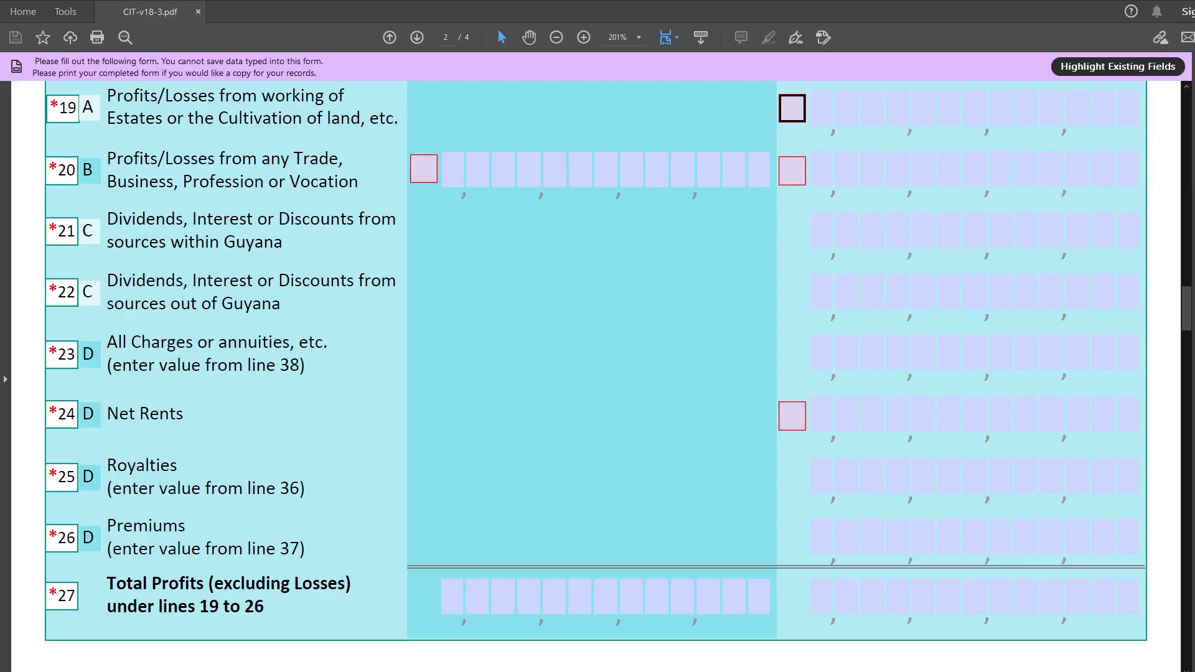
Enter a minus sign in the non-commercial sign box of line 19 to mark the amount as a loss
{"action": "left_click", "coordinate": [792, 108]}
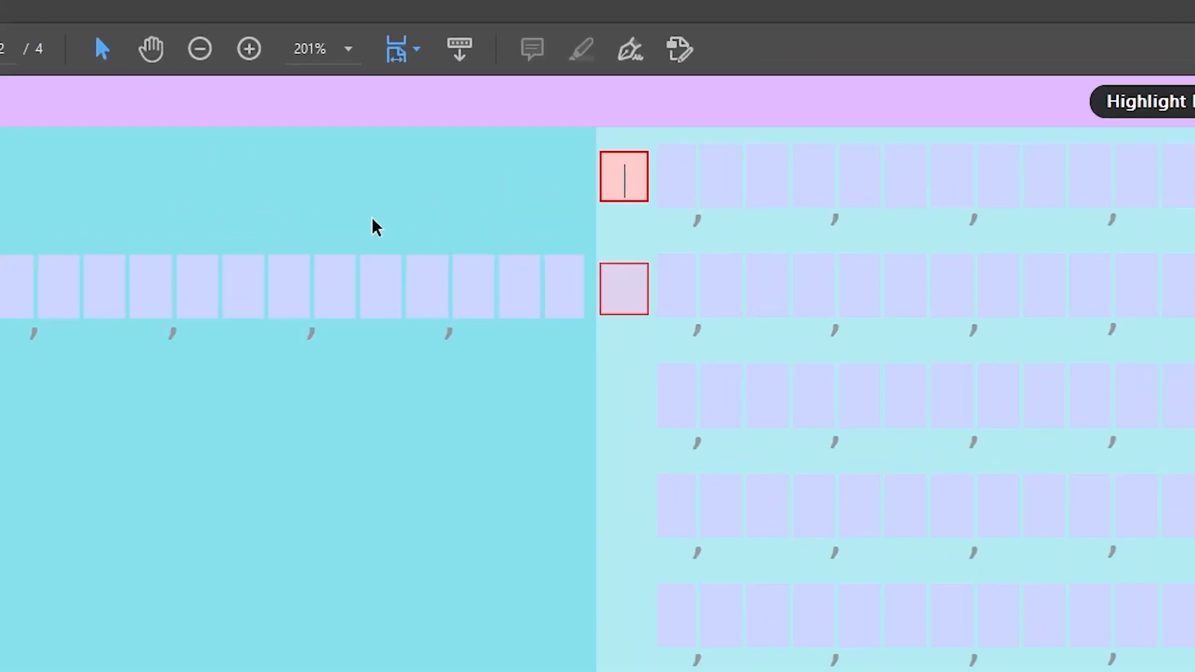
{"action": "type", "text": "-"}
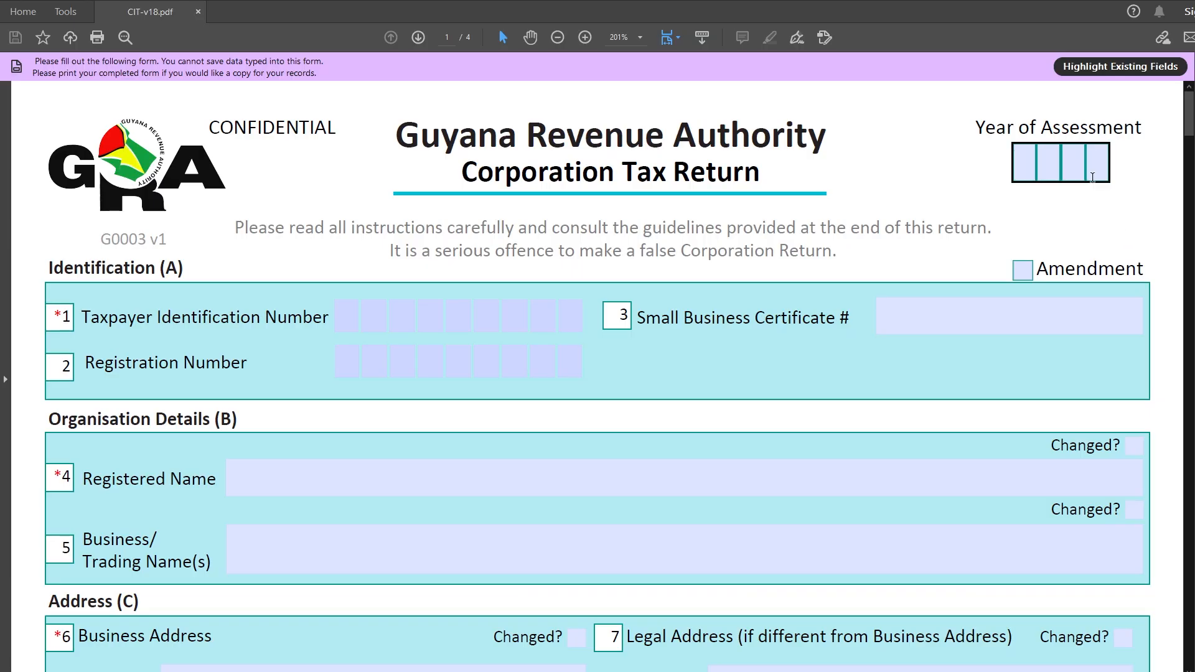
Set the year of assessment on the corporation tax return to 2020
{"action": "left_click", "coordinate": [1090, 174]}
{"action": "type", "text": "2020"}
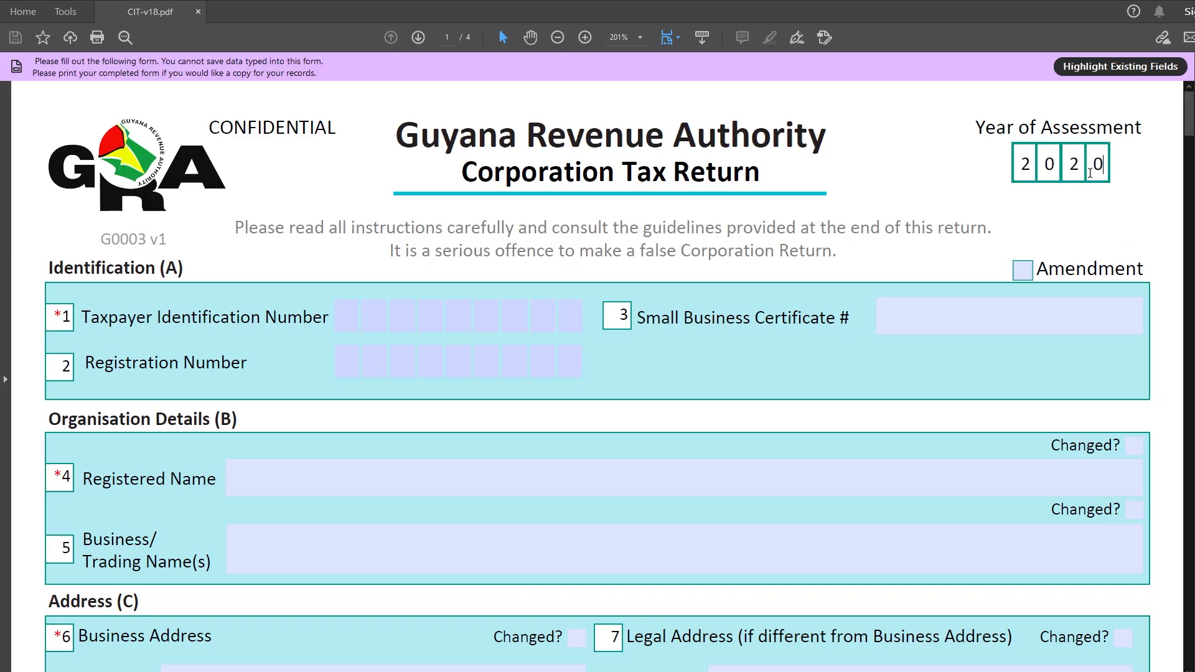
{"action": "left_click", "coordinate": [994, 185]}
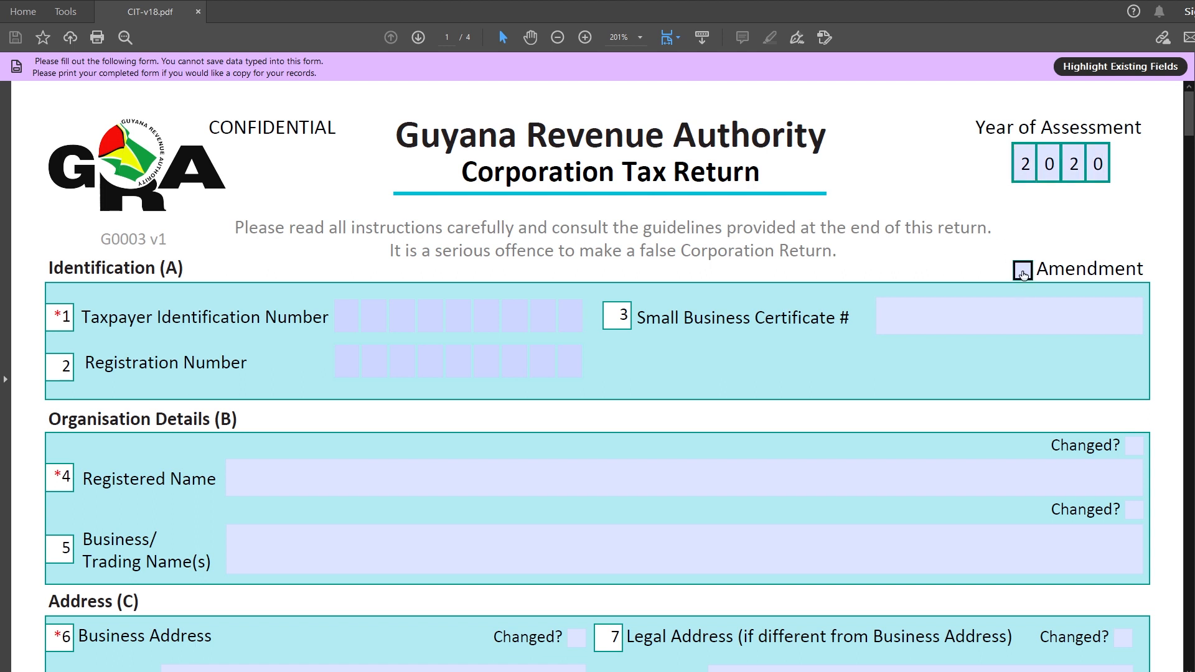
{"action": "left_click", "coordinate": [1023, 275]}
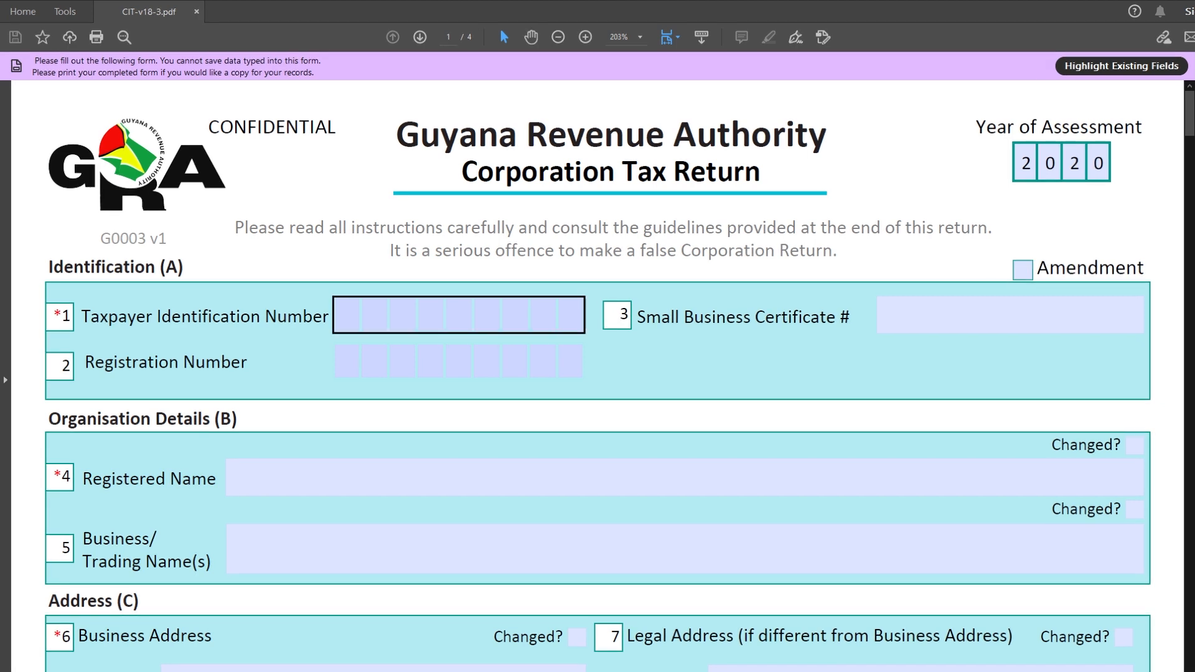
Fill in the company's taxpayer identification number in section A of the return
{"action": "left_click", "coordinate": [347, 315]}
{"action": "type", "text": "012345678"}
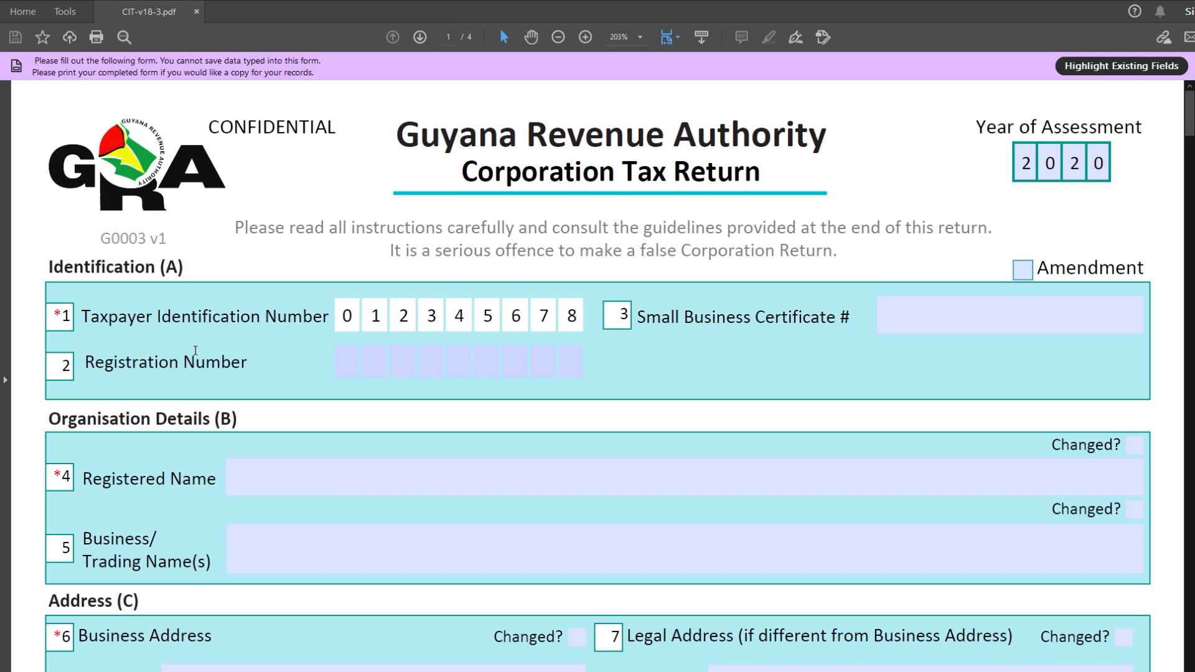
{"action": "left_click", "coordinate": [272, 335]}
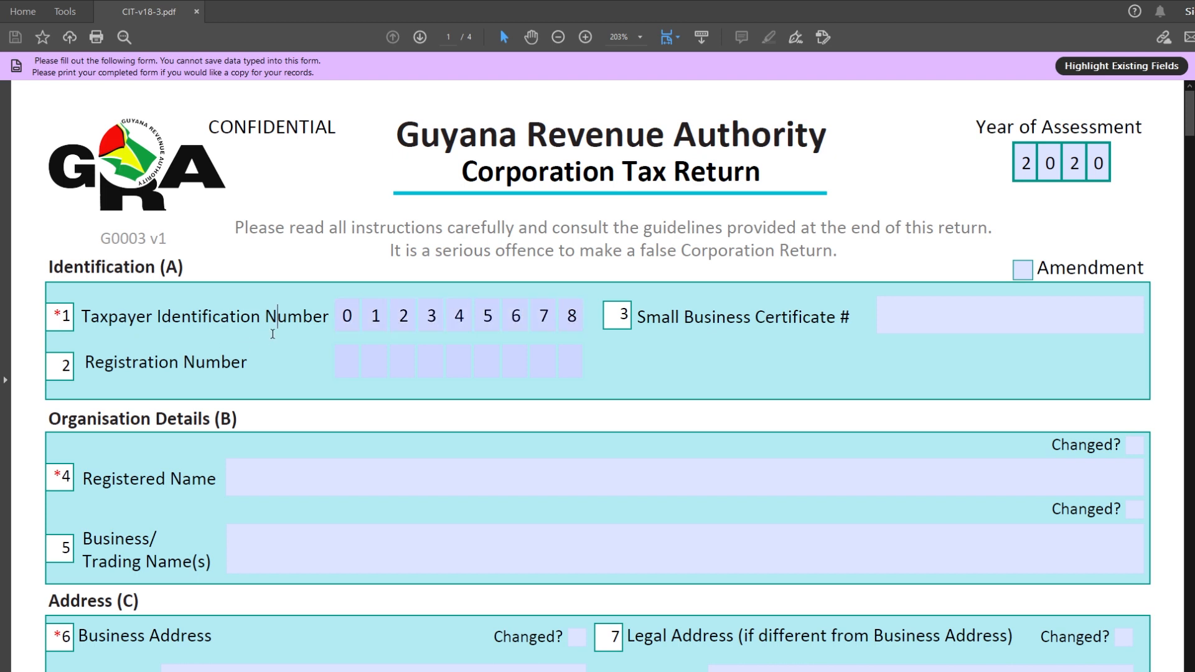
Enter "Absolute Design And Networks" as the registered name in the organisation details
{"action": "scroll", "coordinate": [274, 340], "scroll_direction": "down", "scroll_amount": 1}
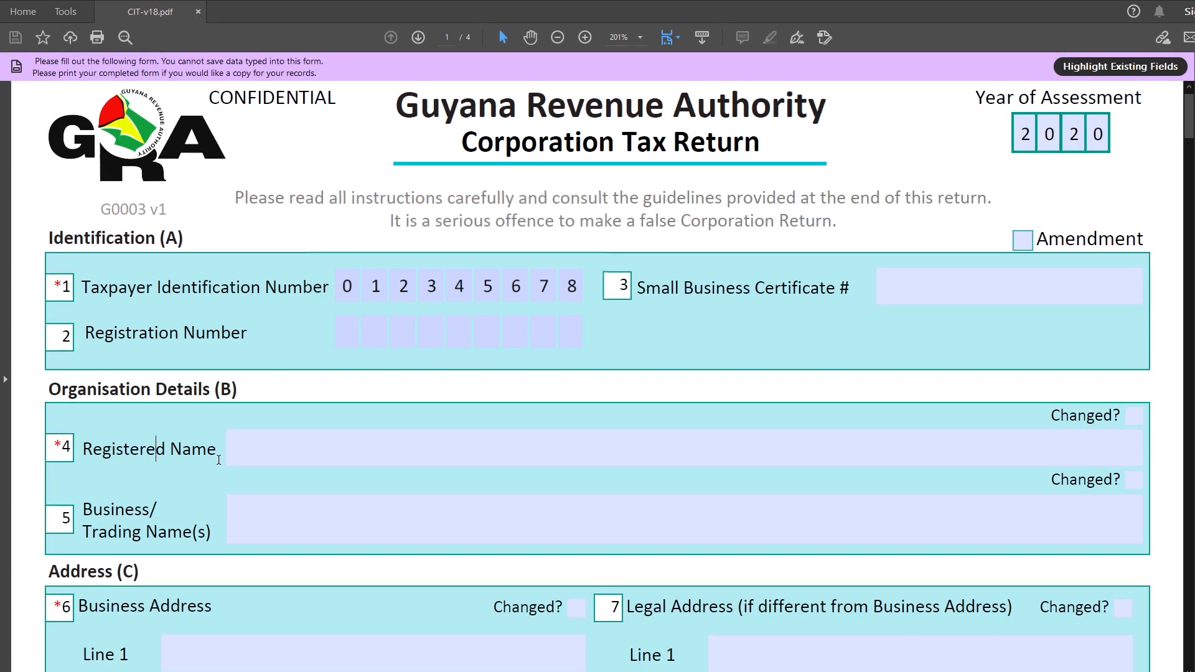
{"action": "left_click", "coordinate": [242, 456]}
{"action": "type", "text": "A"}
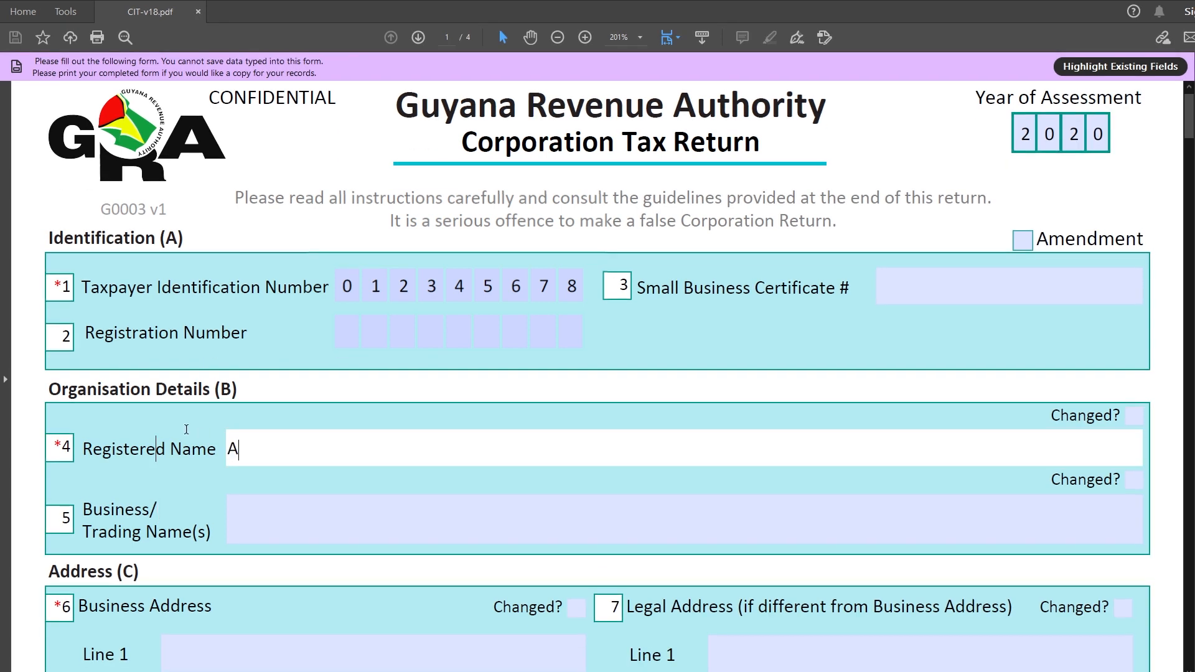
{"action": "type", "text": "bsolute Design "}
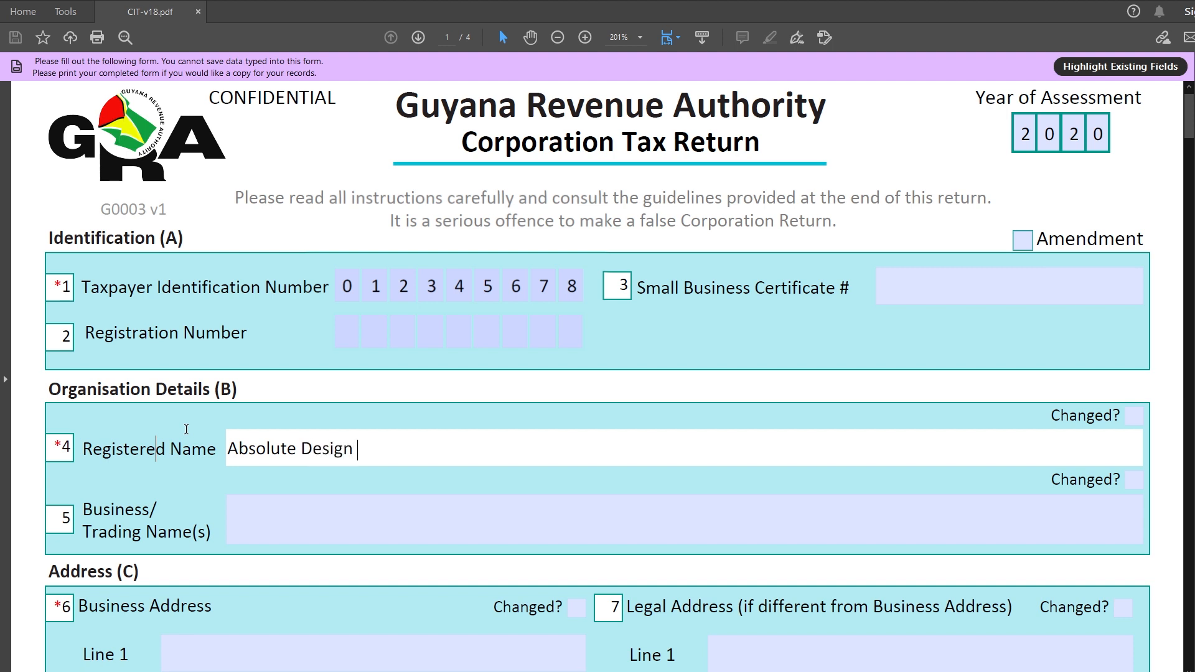
{"action": "type", "text": "and Networks"}
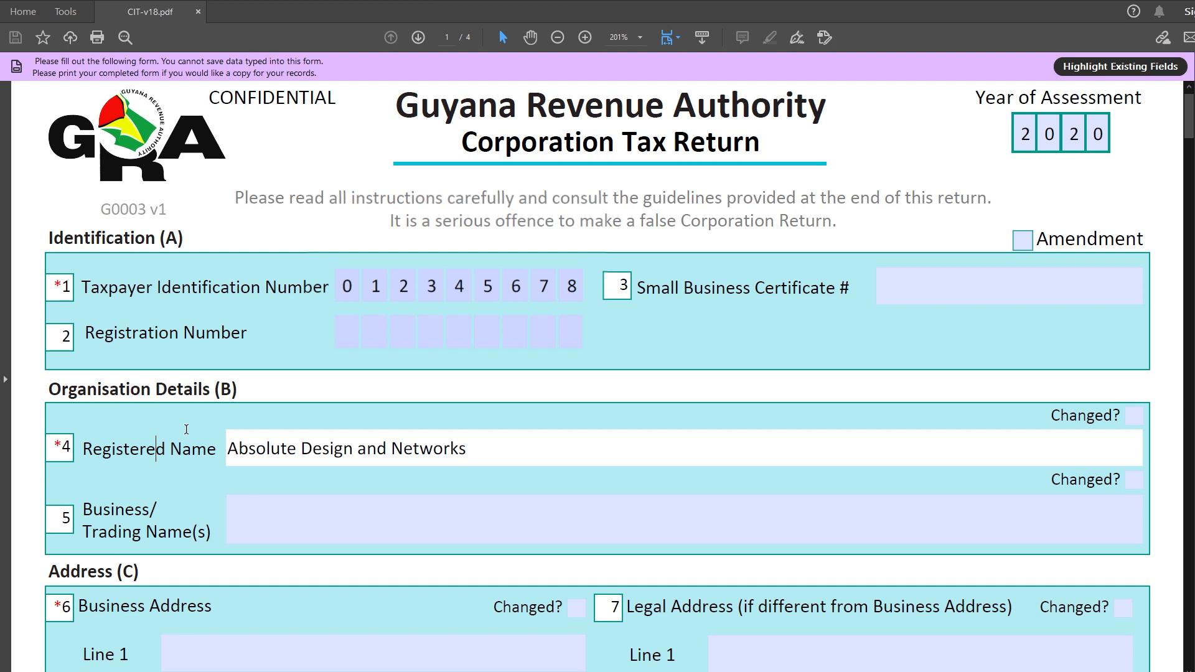
{"action": "left_click", "coordinate": [205, 480]}
{"action": "left_click", "coordinate": [1007, 513]}
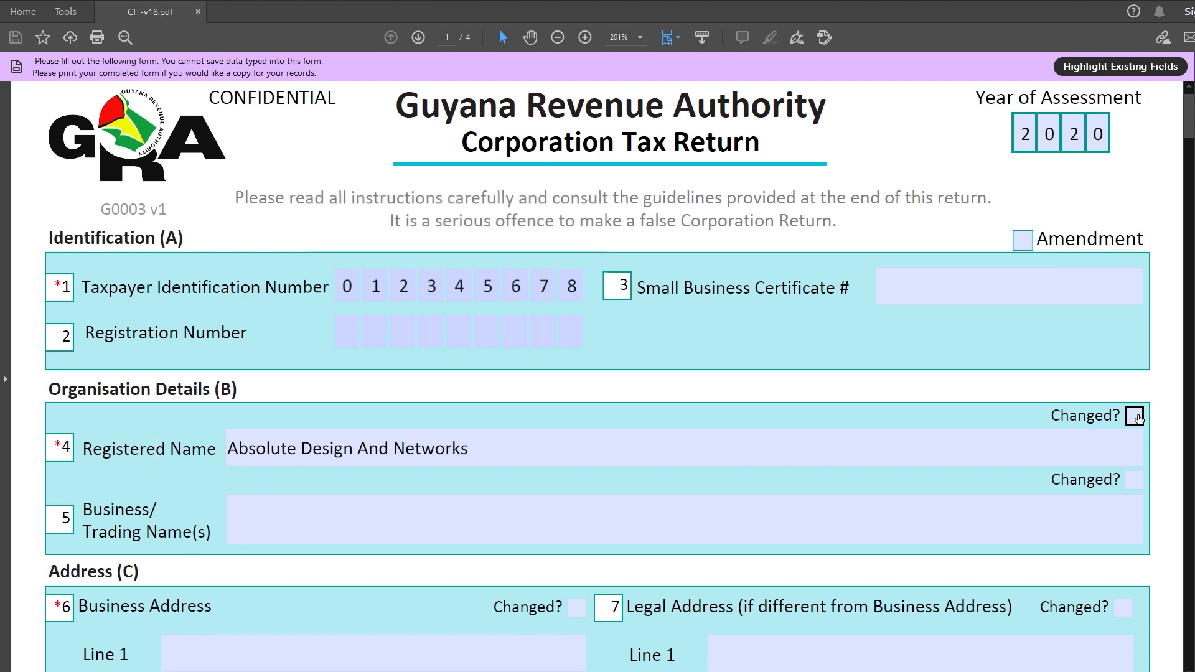
Fill in address lines 1 and 2 and the country of the business address, skipping the P.O. Box
{"action": "scroll", "coordinate": [1137, 418], "scroll_direction": "down", "scroll_amount": 4}
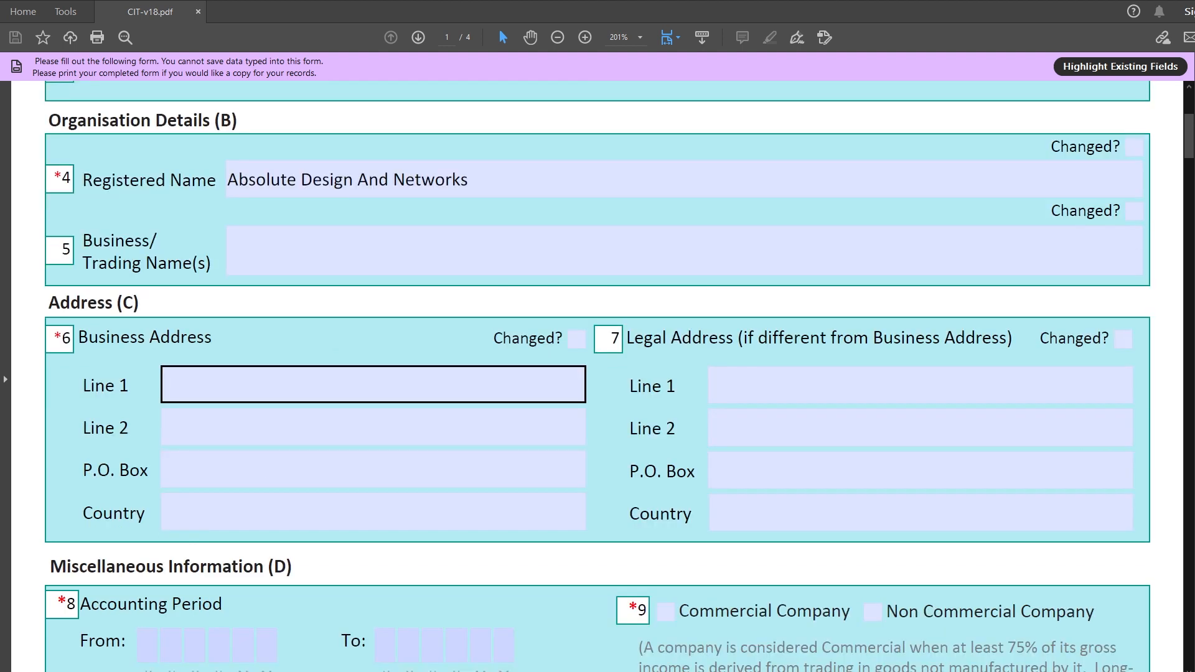
{"action": "left_click", "coordinate": [173, 386]}
{"action": "type", "text": "20"}
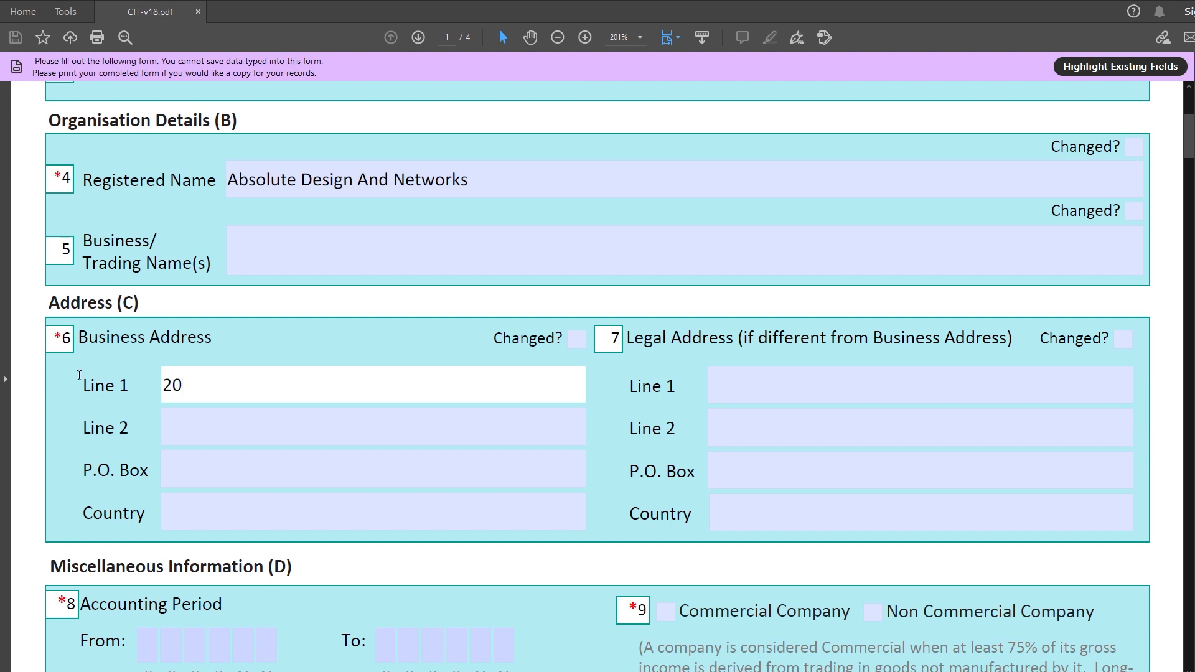
{"action": "type", "text": "0 Camp Street"}
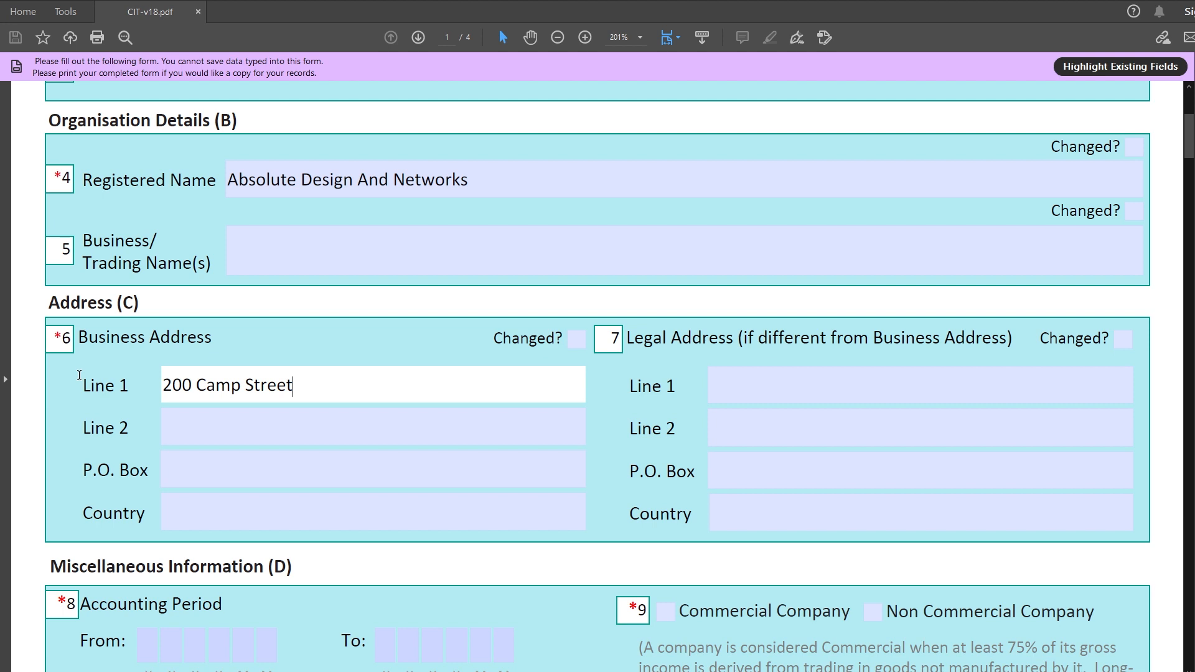
{"action": "left_click", "coordinate": [175, 414]}
{"action": "type", "text": "Georgetown"}
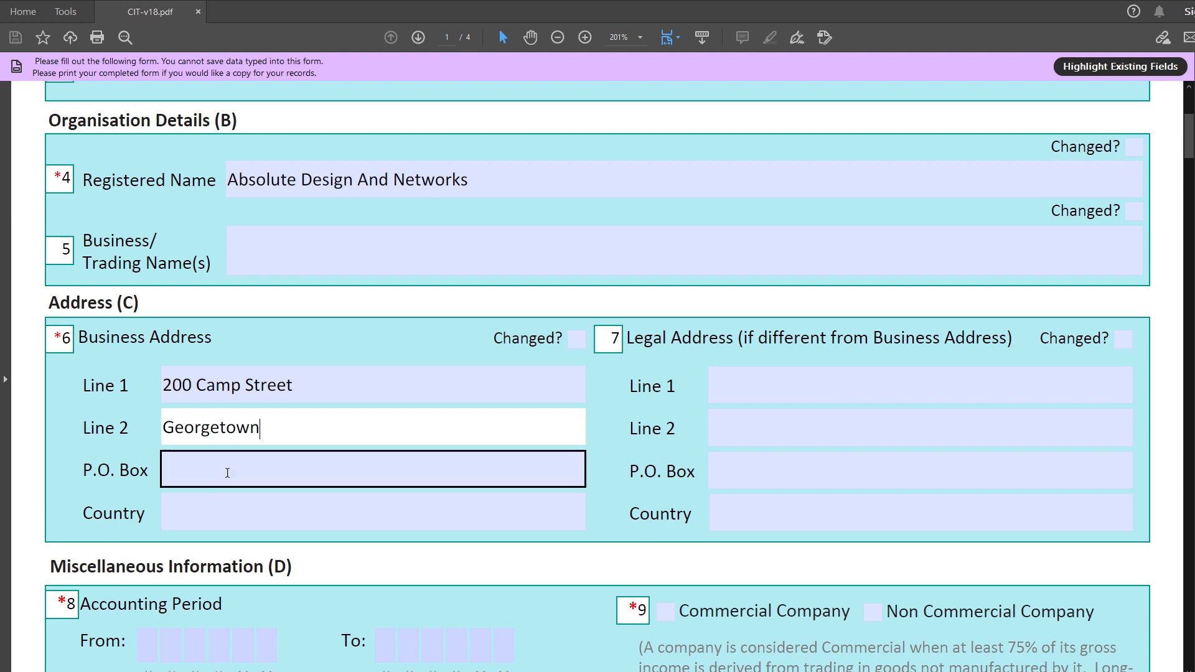
{"action": "left_click", "coordinate": [227, 514]}
{"action": "type", "text": "Guyana"}
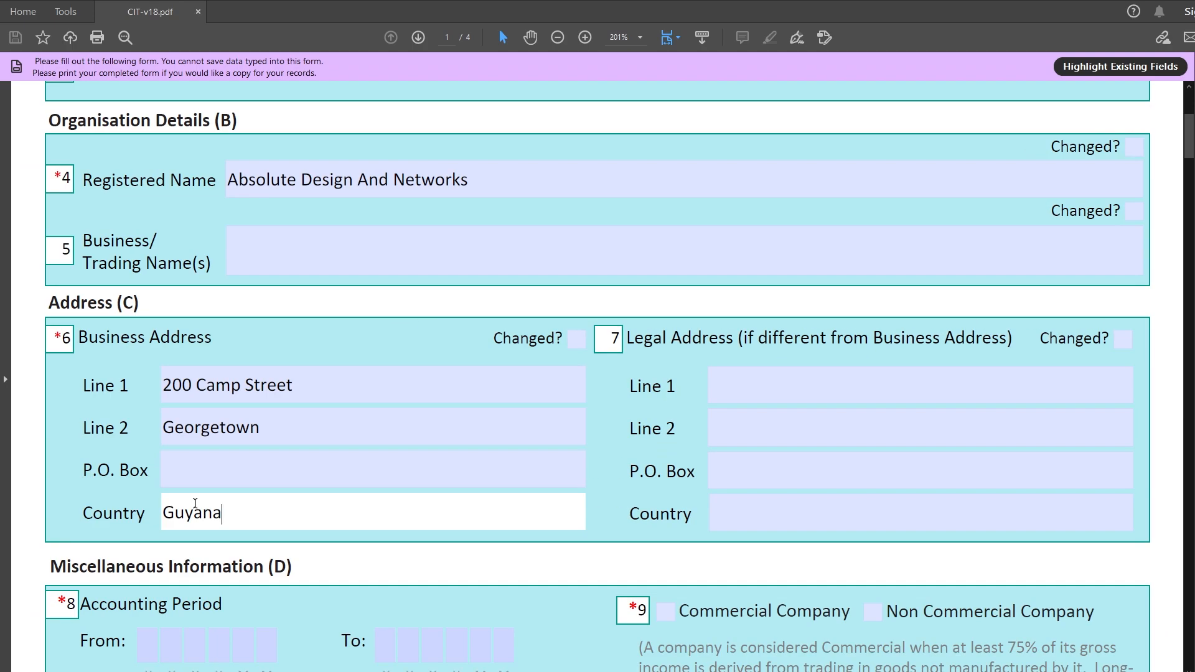
{"action": "left_click", "coordinate": [97, 483]}
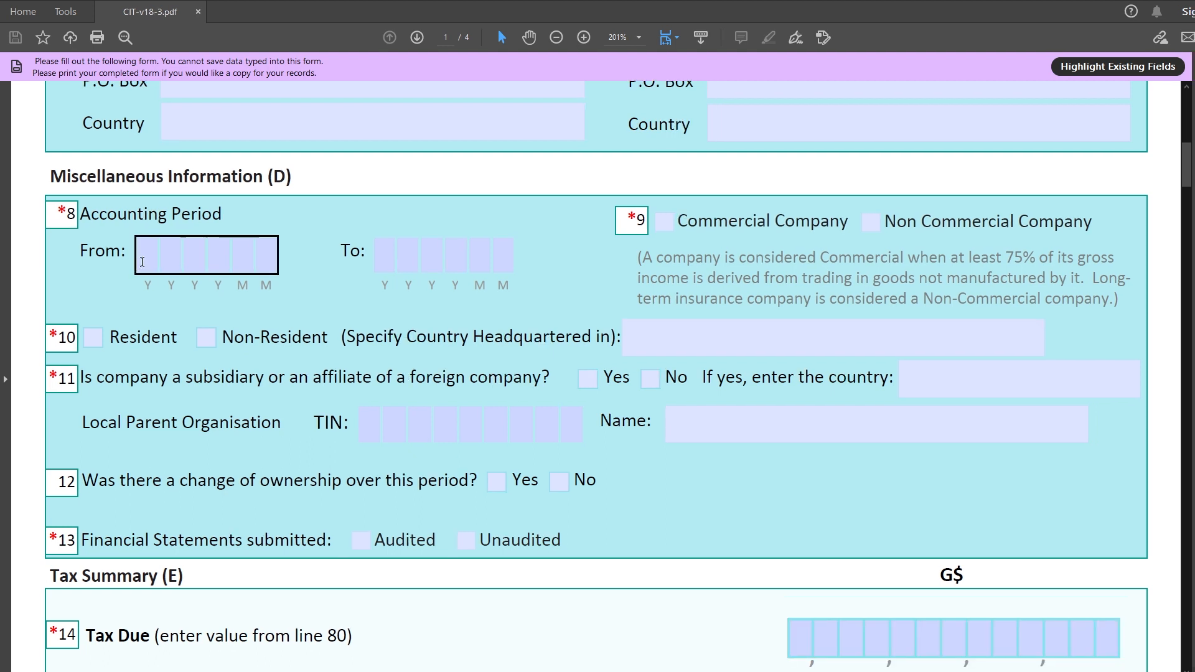
Set the accounting period on line 8 from 202001 to 202012
{"action": "left_click", "coordinate": [147, 256]}
{"action": "type", "text": "202001"}
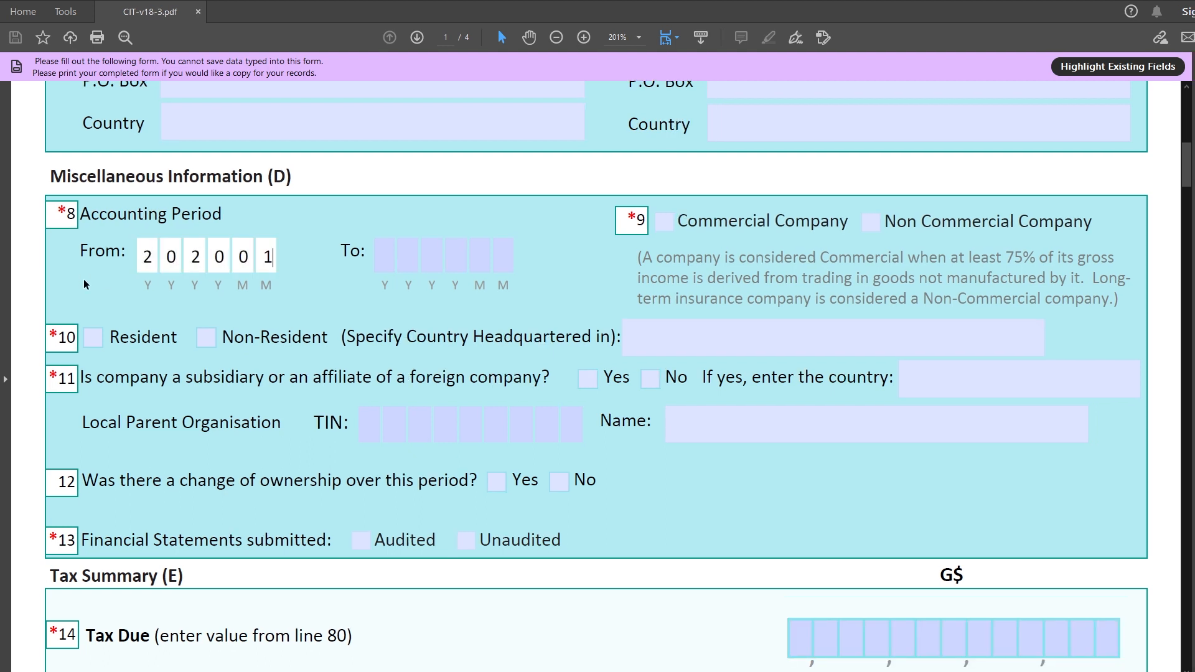
{"action": "key", "text": "Tab"}
{"action": "type", "text": "202012"}
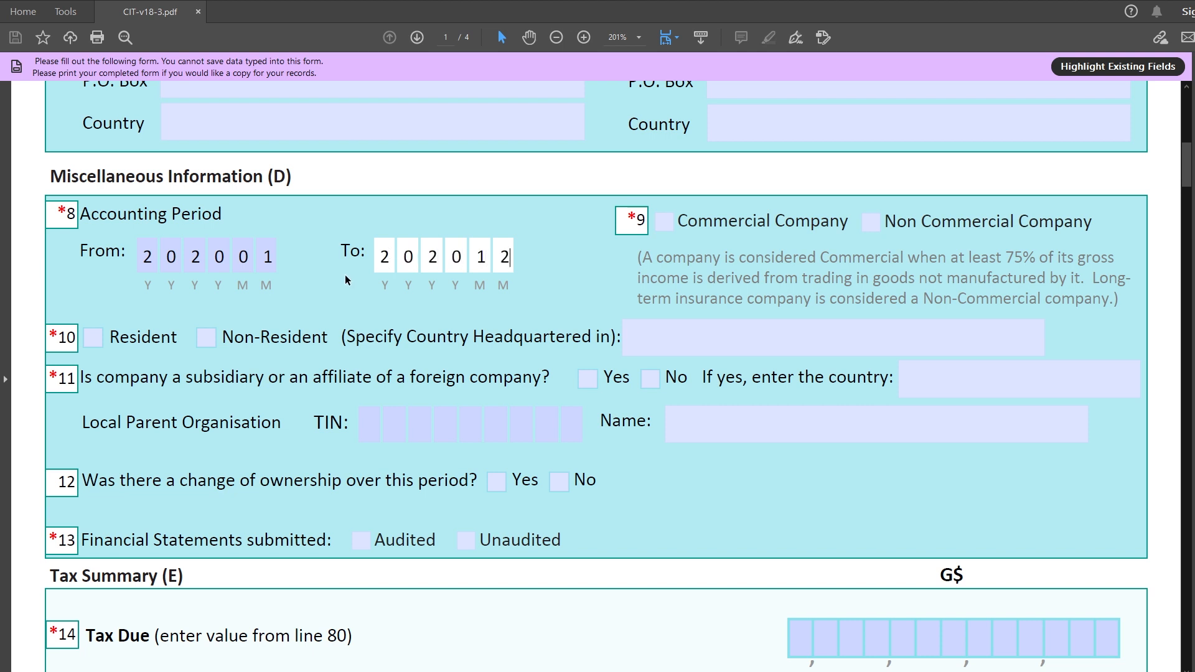
{"action": "left_click", "coordinate": [347, 280]}
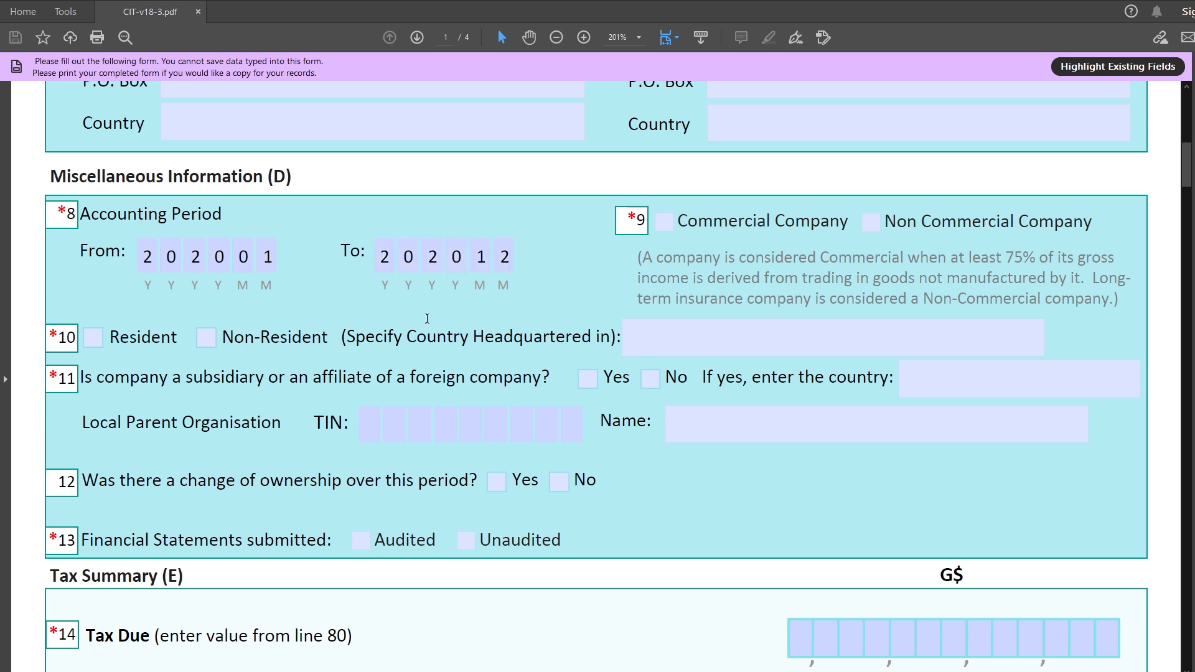
Mark the company as non-commercial and resident, answer No on lines 11 and 12, and choose audited financial statements
{"action": "left_click", "coordinate": [870, 222]}
{"action": "left_click", "coordinate": [93, 338]}
{"action": "left_click", "coordinate": [650, 379]}
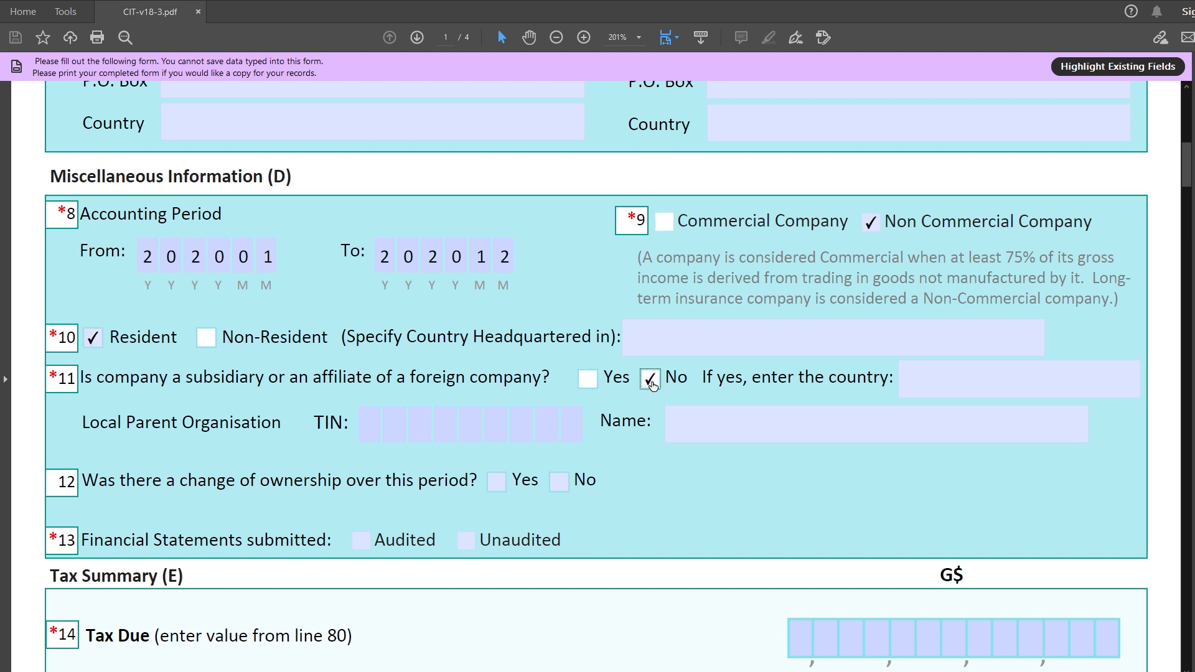
{"action": "left_click", "coordinate": [559, 482]}
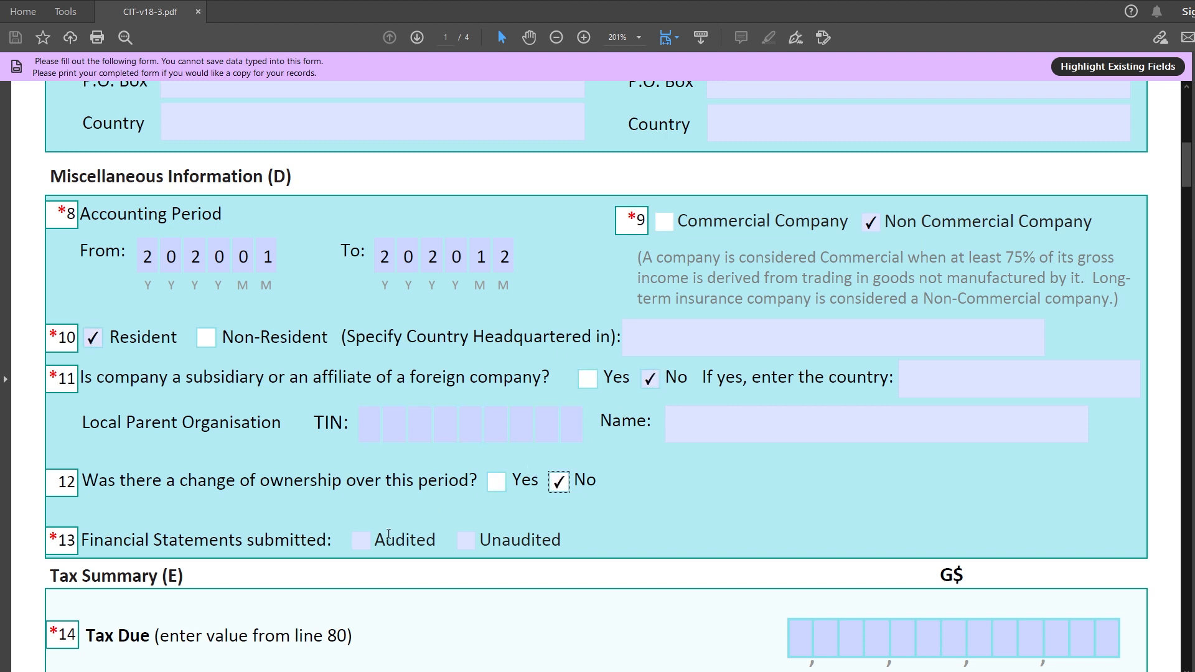
{"action": "left_click", "coordinate": [361, 540]}
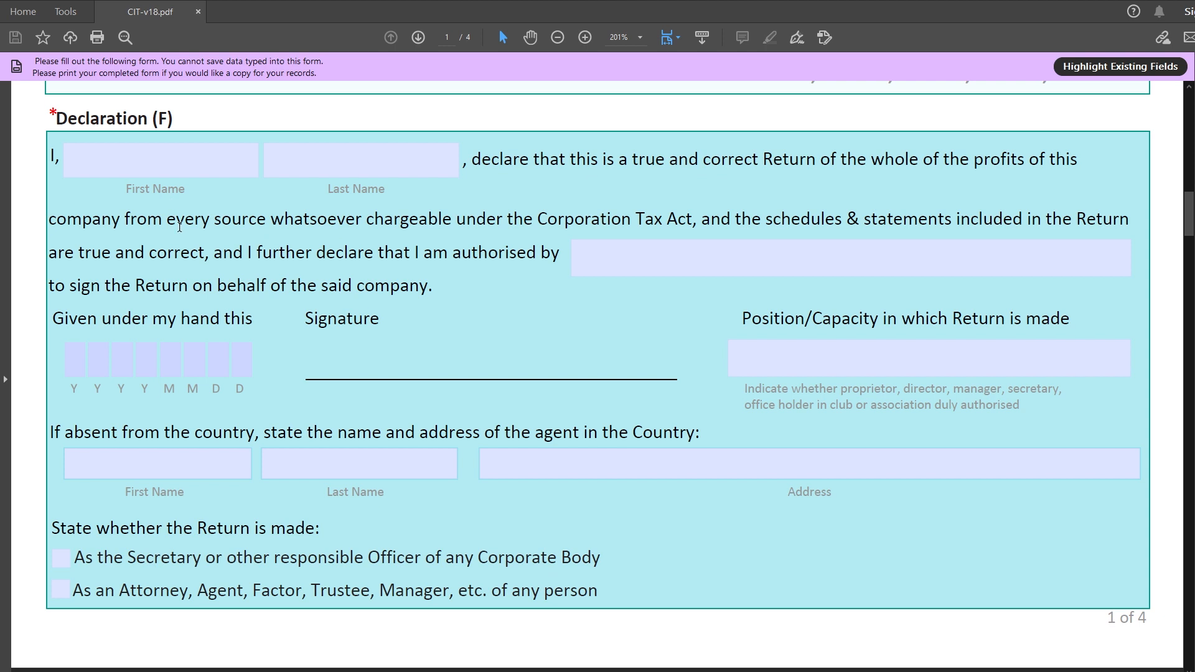
Enter the declarant's first and last name in the declaration and state "Owner" as the authorising party
{"action": "left_click", "coordinate": [161, 163]}
{"action": "type", "text": "John"}
{"action": "left_click", "coordinate": [330, 162]}
{"action": "type", "text": "Smith"}
{"action": "key", "text": "Tab"}
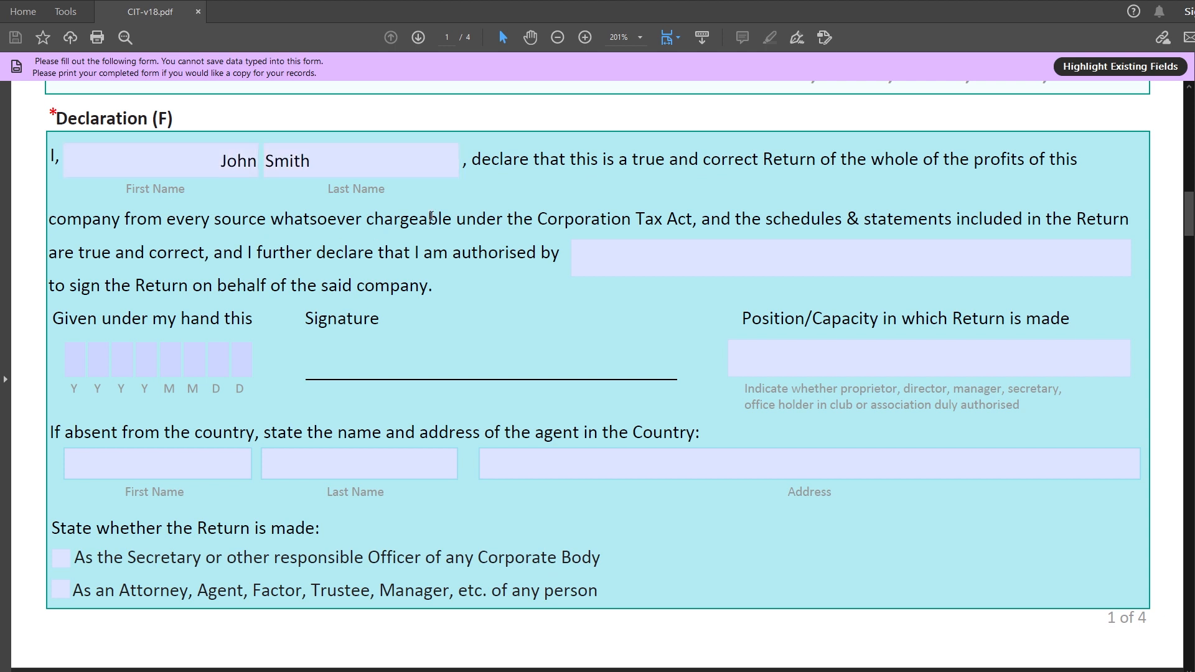
{"action": "type", "text": "Owner"}
{"action": "key", "text": "Return"}
Date the declaration 20210201 and enter "Return Preparer" as the position in which the return is made
{"action": "left_click", "coordinate": [134, 365]}
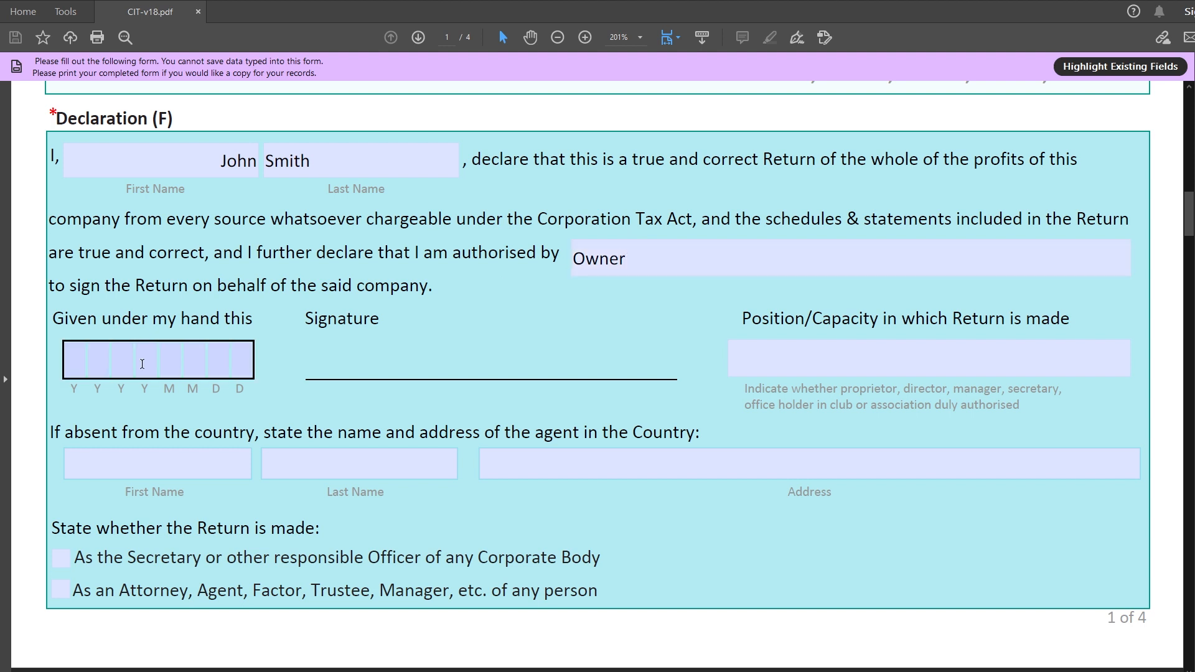
{"action": "type", "text": "20210201"}
{"action": "left_click", "coordinate": [892, 354]}
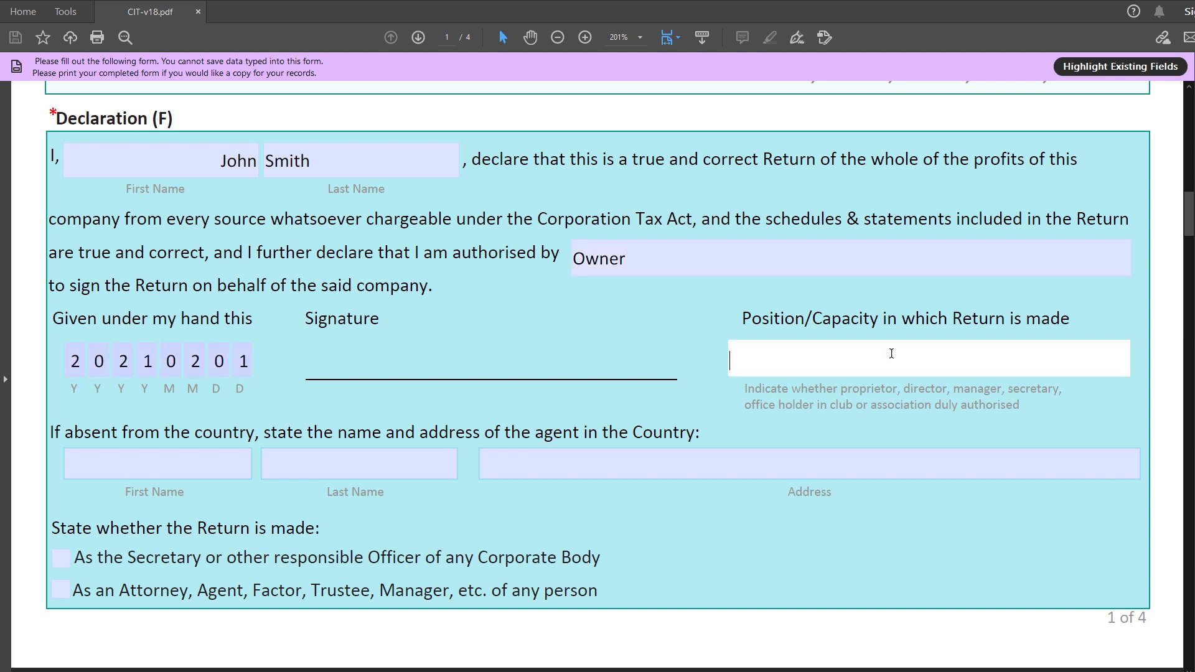
{"action": "type", "text": "Return Preparer"}
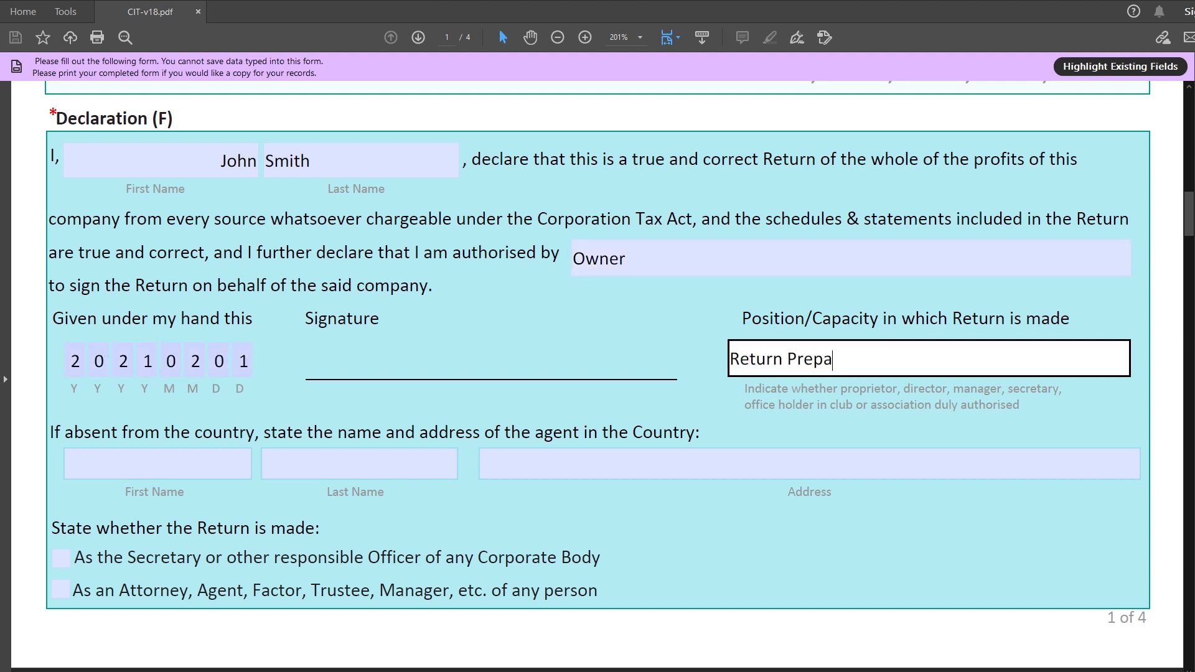
{"action": "left_click", "coordinate": [897, 577]}
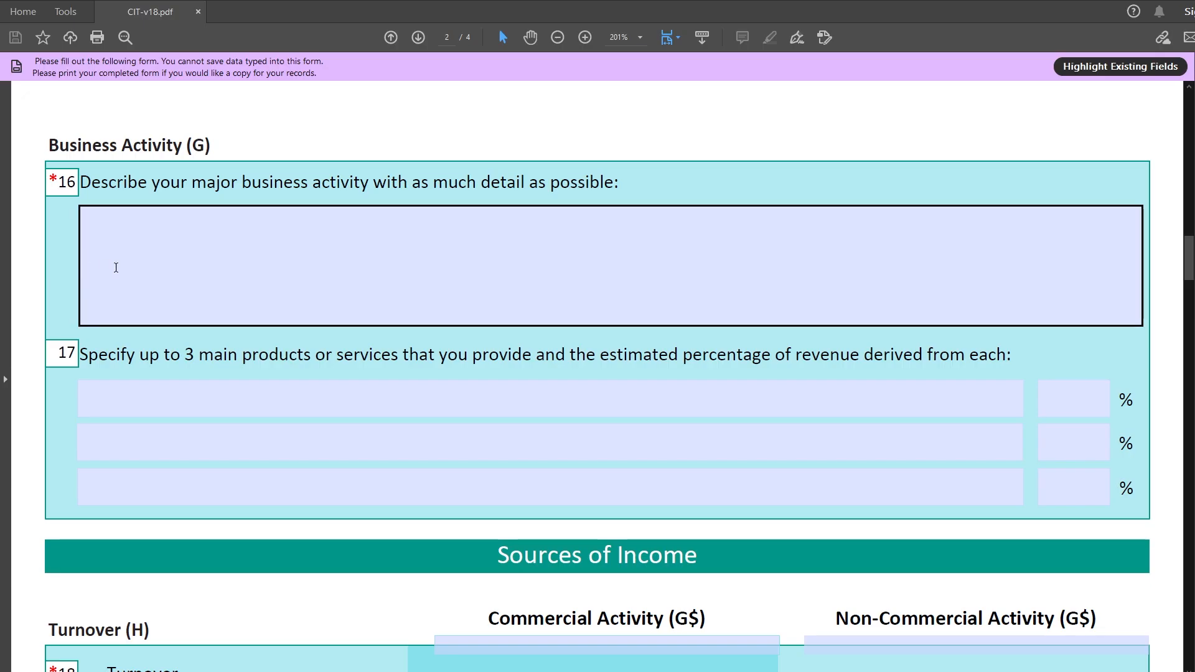
Describe the major business activity on line 16 as "Building Websites"
{"action": "left_click", "coordinate": [114, 267]}
{"action": "type", "text": "B"}
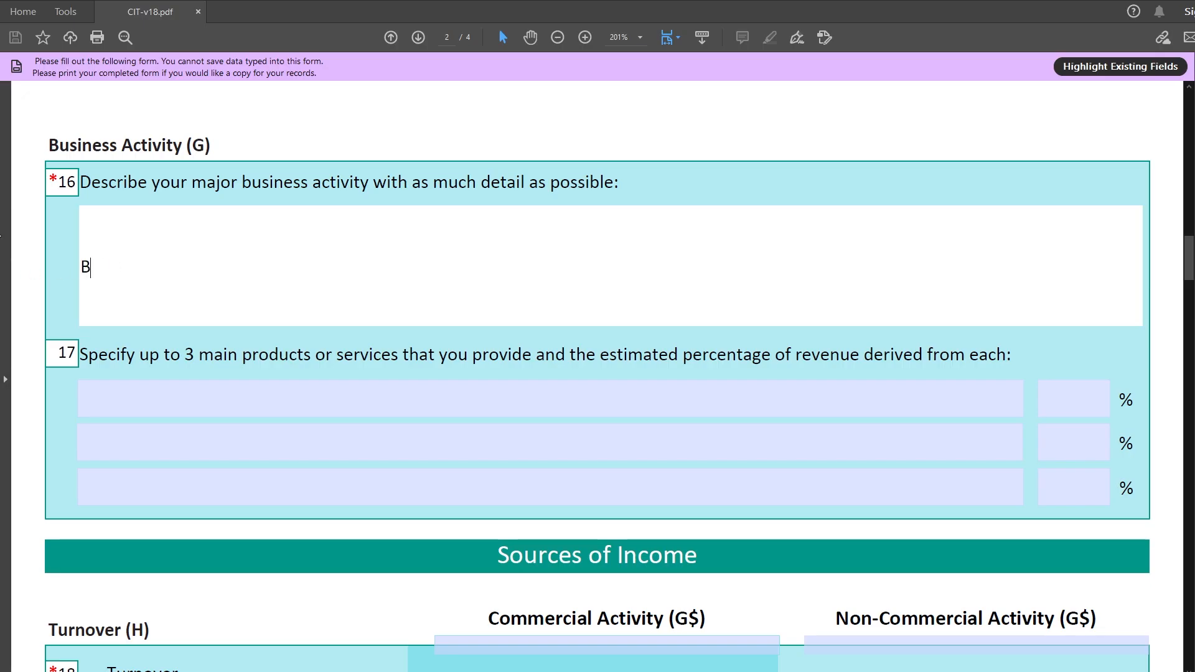
{"action": "type", "text": "uilding Websites"}
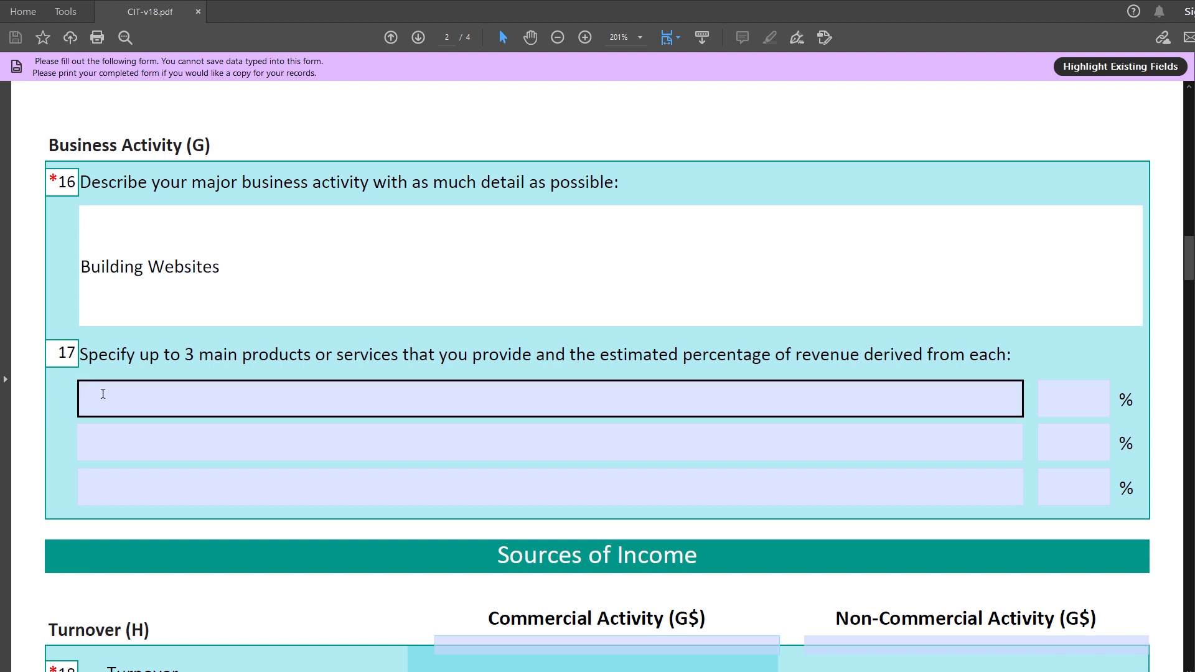
List the main services on line 17: "Website Design" at 60%, "Social Media Marketing" at 30% and "Consultancy Services" at 10%
{"action": "left_click", "coordinate": [96, 397]}
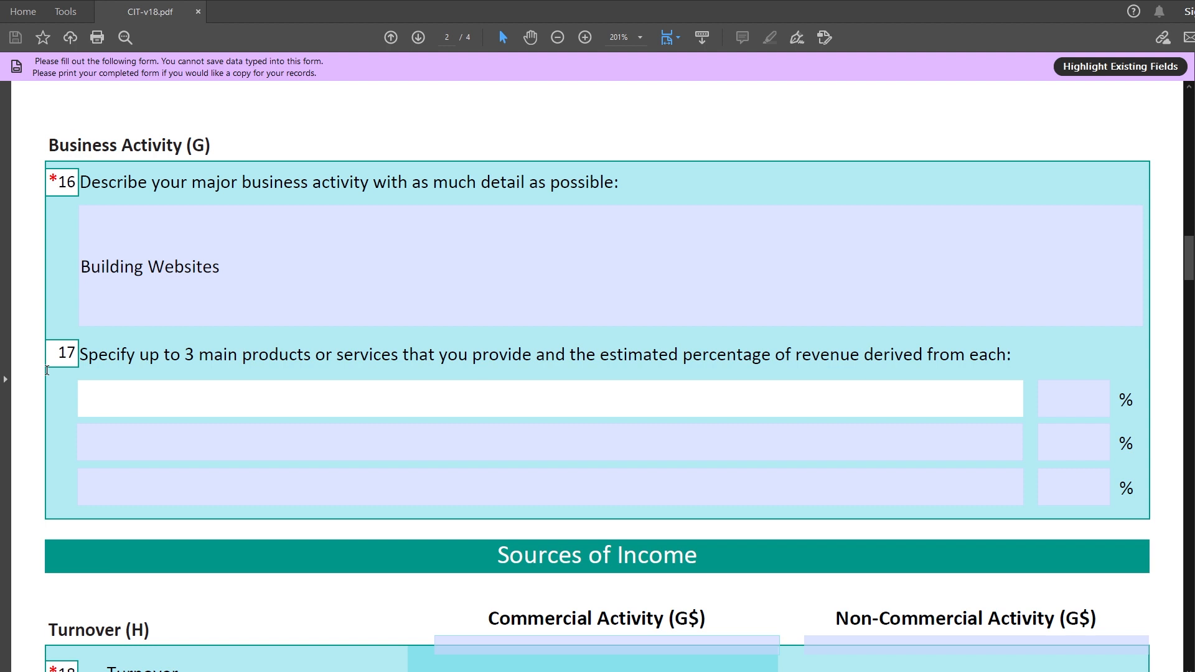
{"action": "type", "text": "Website Design"}
{"action": "left_click", "coordinate": [1067, 397]}
{"action": "type", "text": "60"}
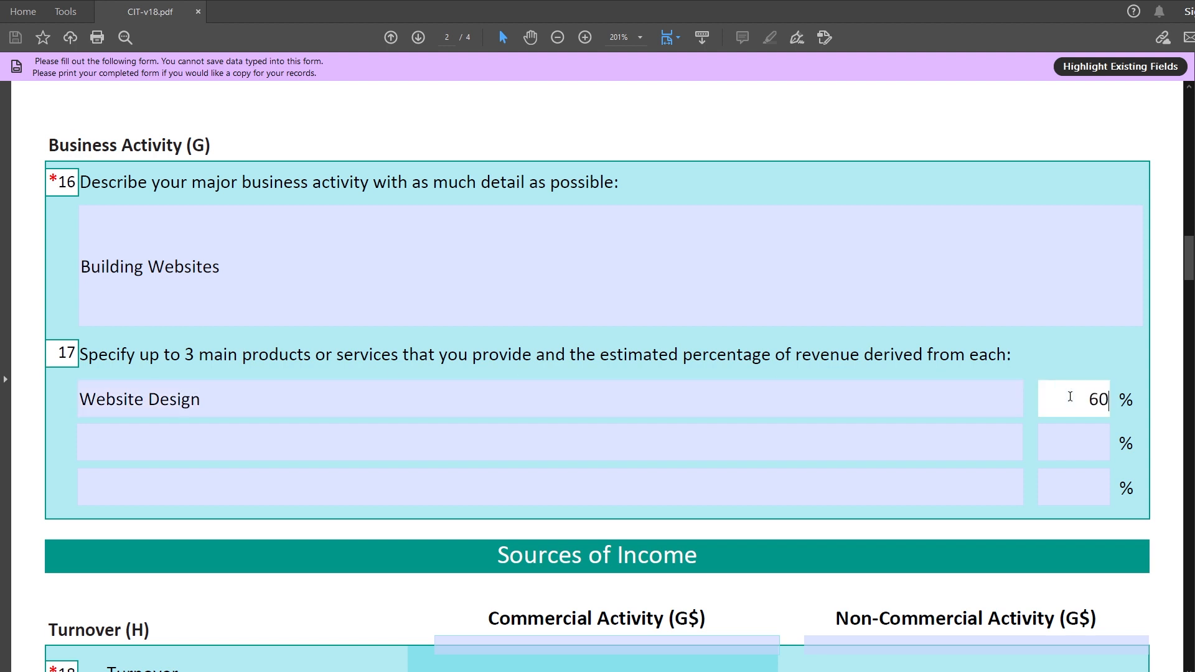
{"action": "left_click", "coordinate": [112, 440]}
{"action": "type", "text": "Social Media Marketing"}
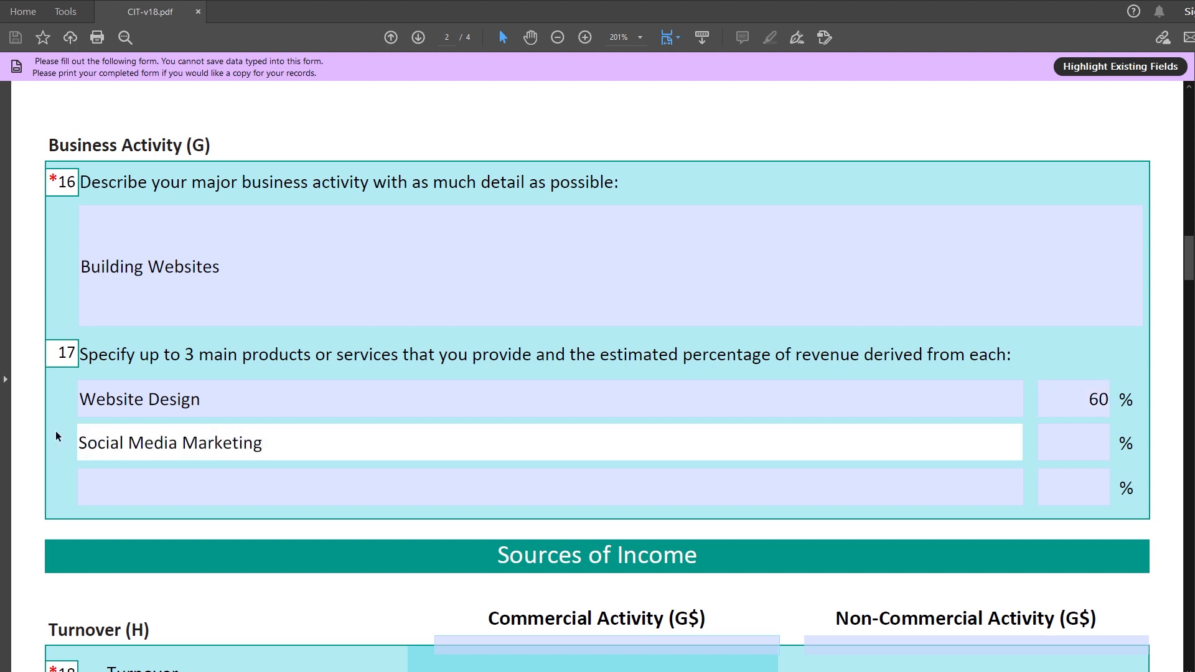
{"action": "left_click", "coordinate": [1056, 443]}
{"action": "type", "text": "30"}
{"action": "left_click", "coordinate": [134, 485]}
{"action": "type", "text": "Consultancy Services"}
{"action": "left_click", "coordinate": [1081, 491]}
{"action": "type", "text": "10"}
{"action": "left_click", "coordinate": [975, 549]}
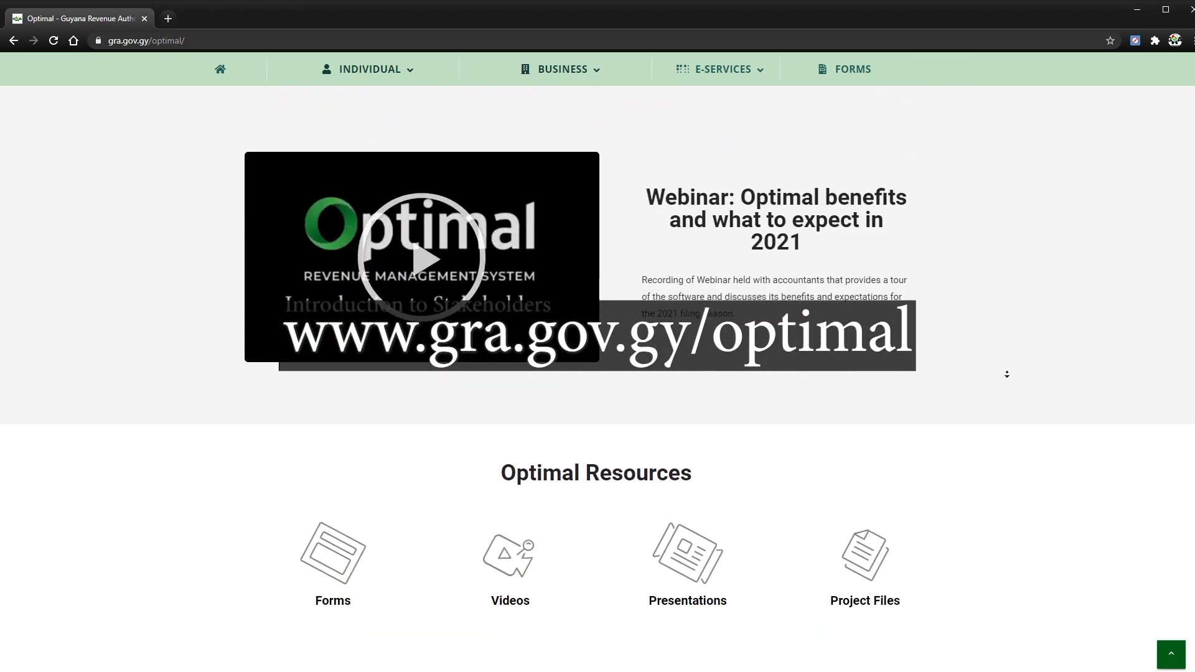
From the Optimal forms and guides on gra.gov.gy, download the CT-Loss-Relief-MCT-Example-v1 workbook and open it in Excel
{"action": "middle_click", "coordinate": [1007, 374]}
{"action": "left_click", "coordinate": [299, 466]}
{"action": "middle_click", "coordinate": [168, 446]}
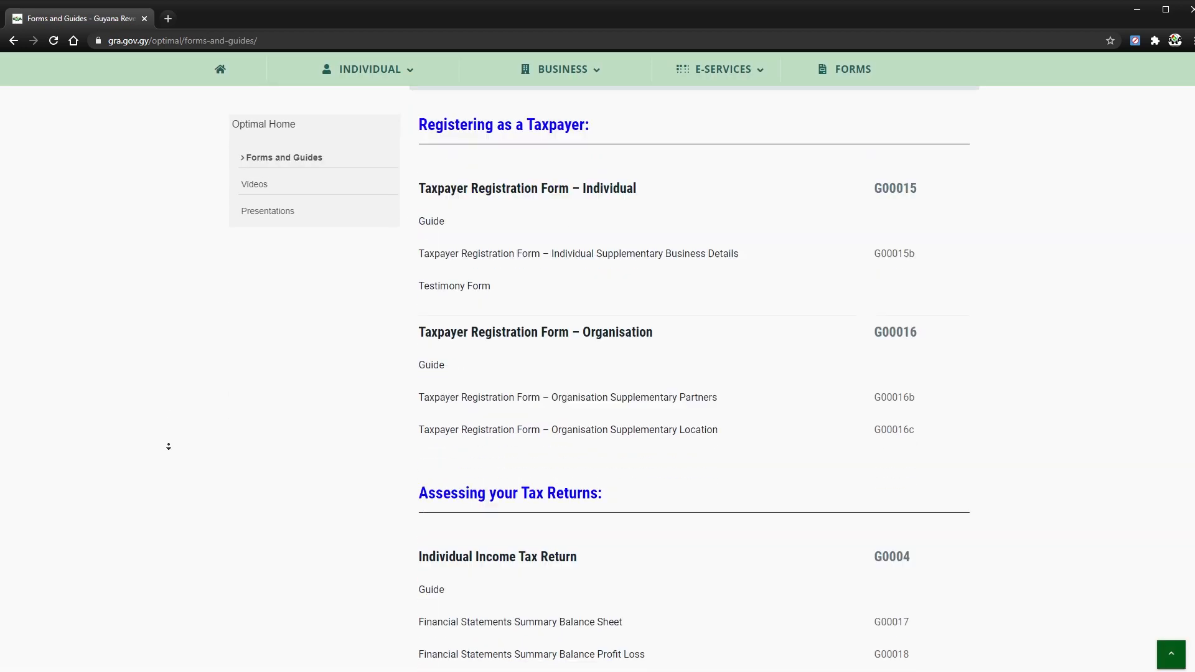
{"action": "left_click", "coordinate": [424, 390]}
{"action": "left_click", "coordinate": [63, 660]}
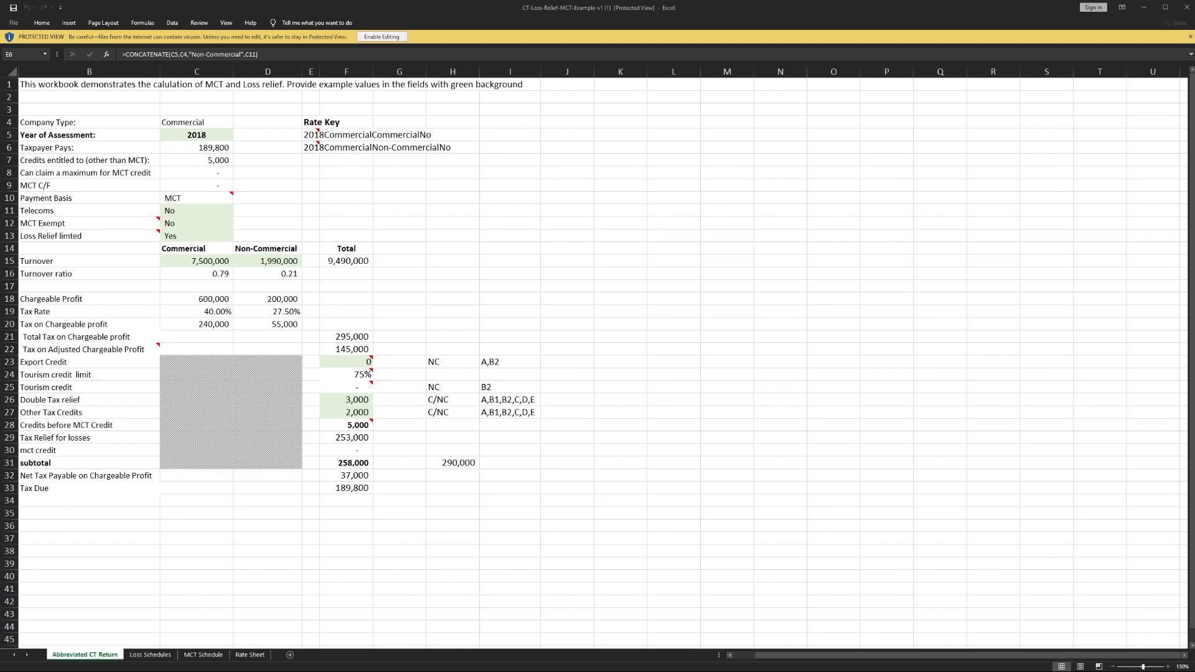